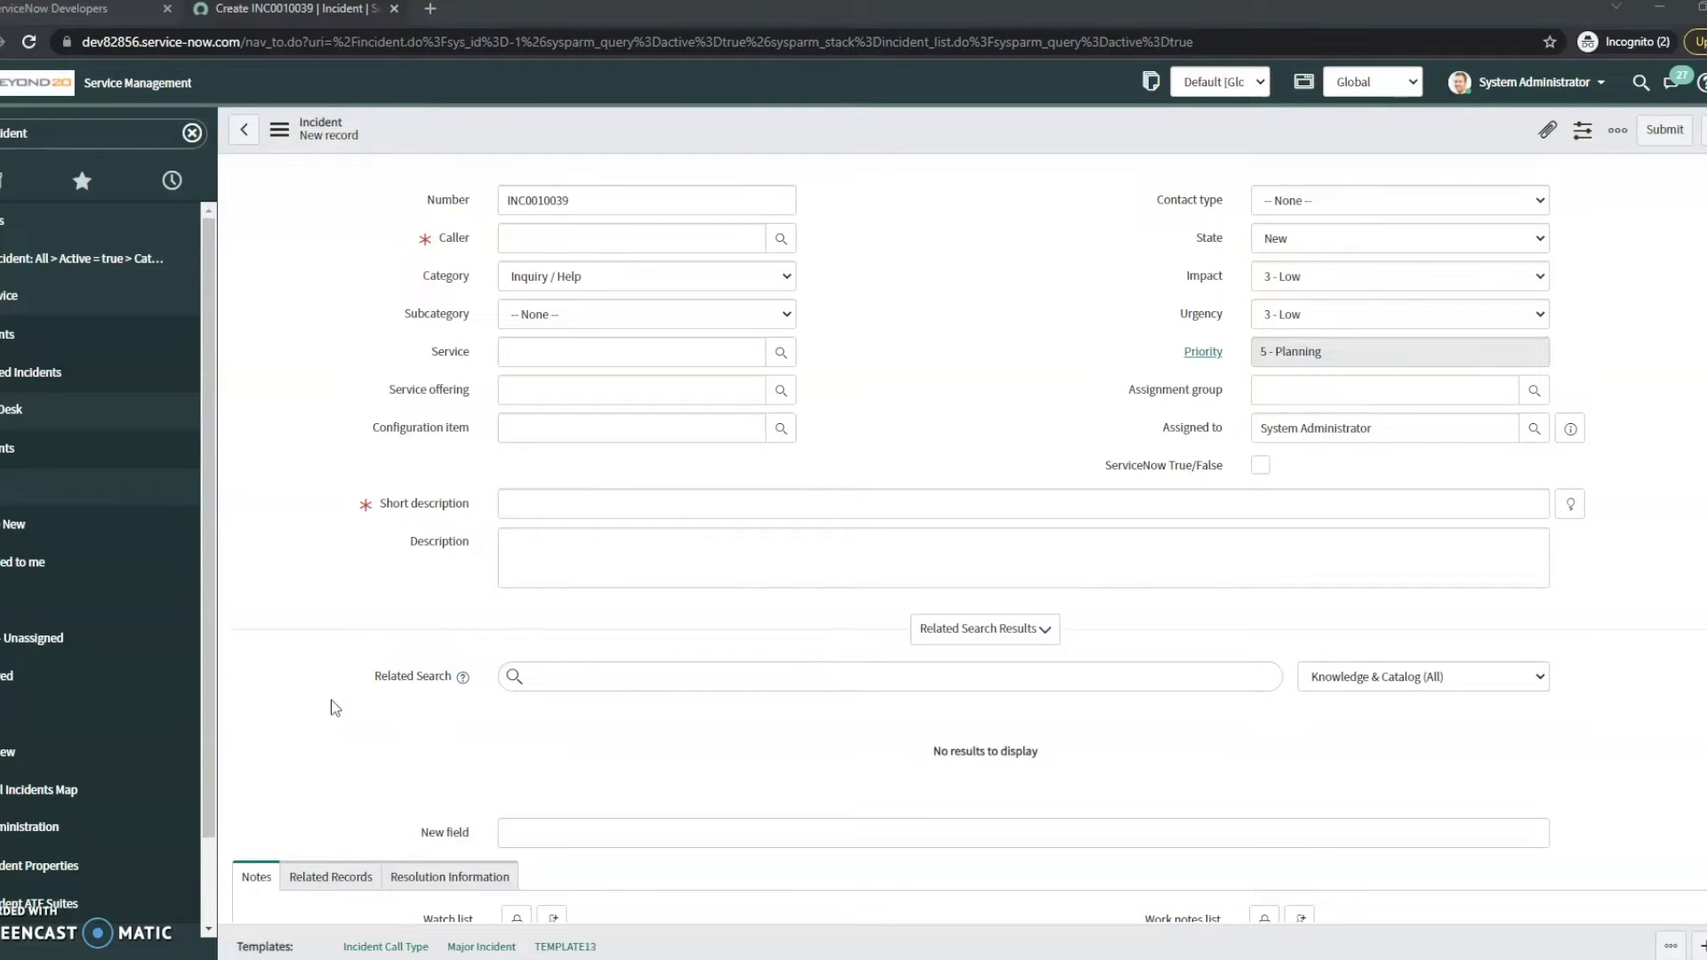
# - Place the cursor in the empty Short description field of incident INC0010039
pyautogui.click(527, 503)
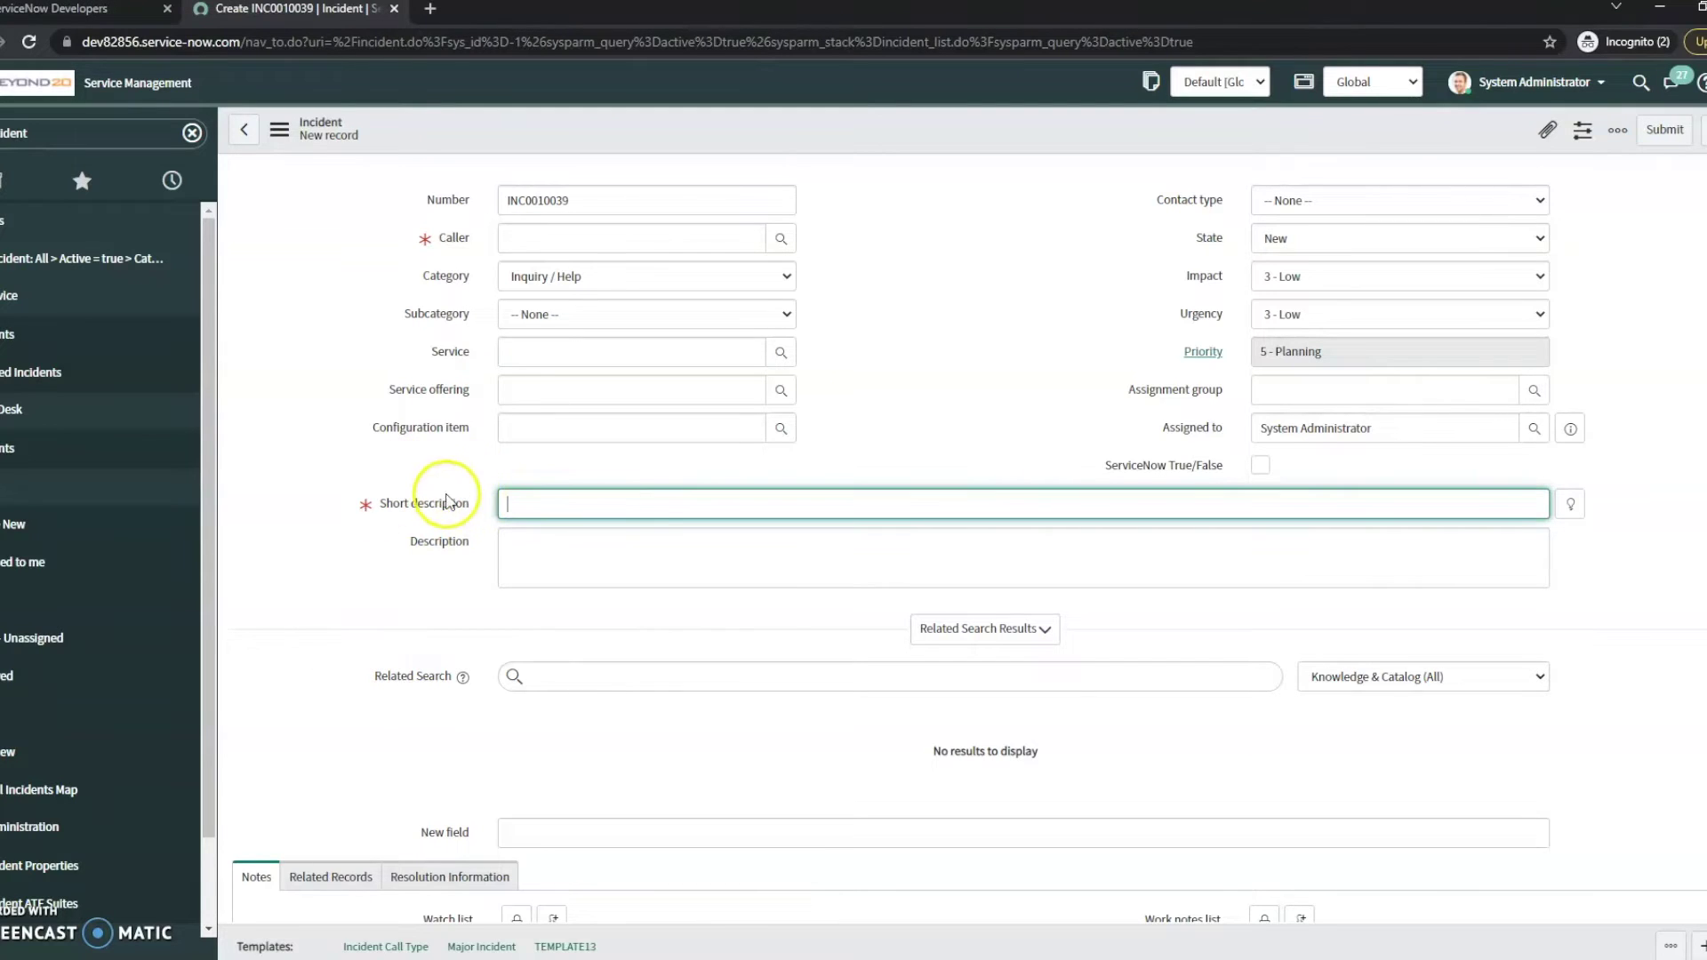
# - Show the ten suggested short descriptions and move the suggestions popup higher on screen
pyautogui.click(1575, 504)
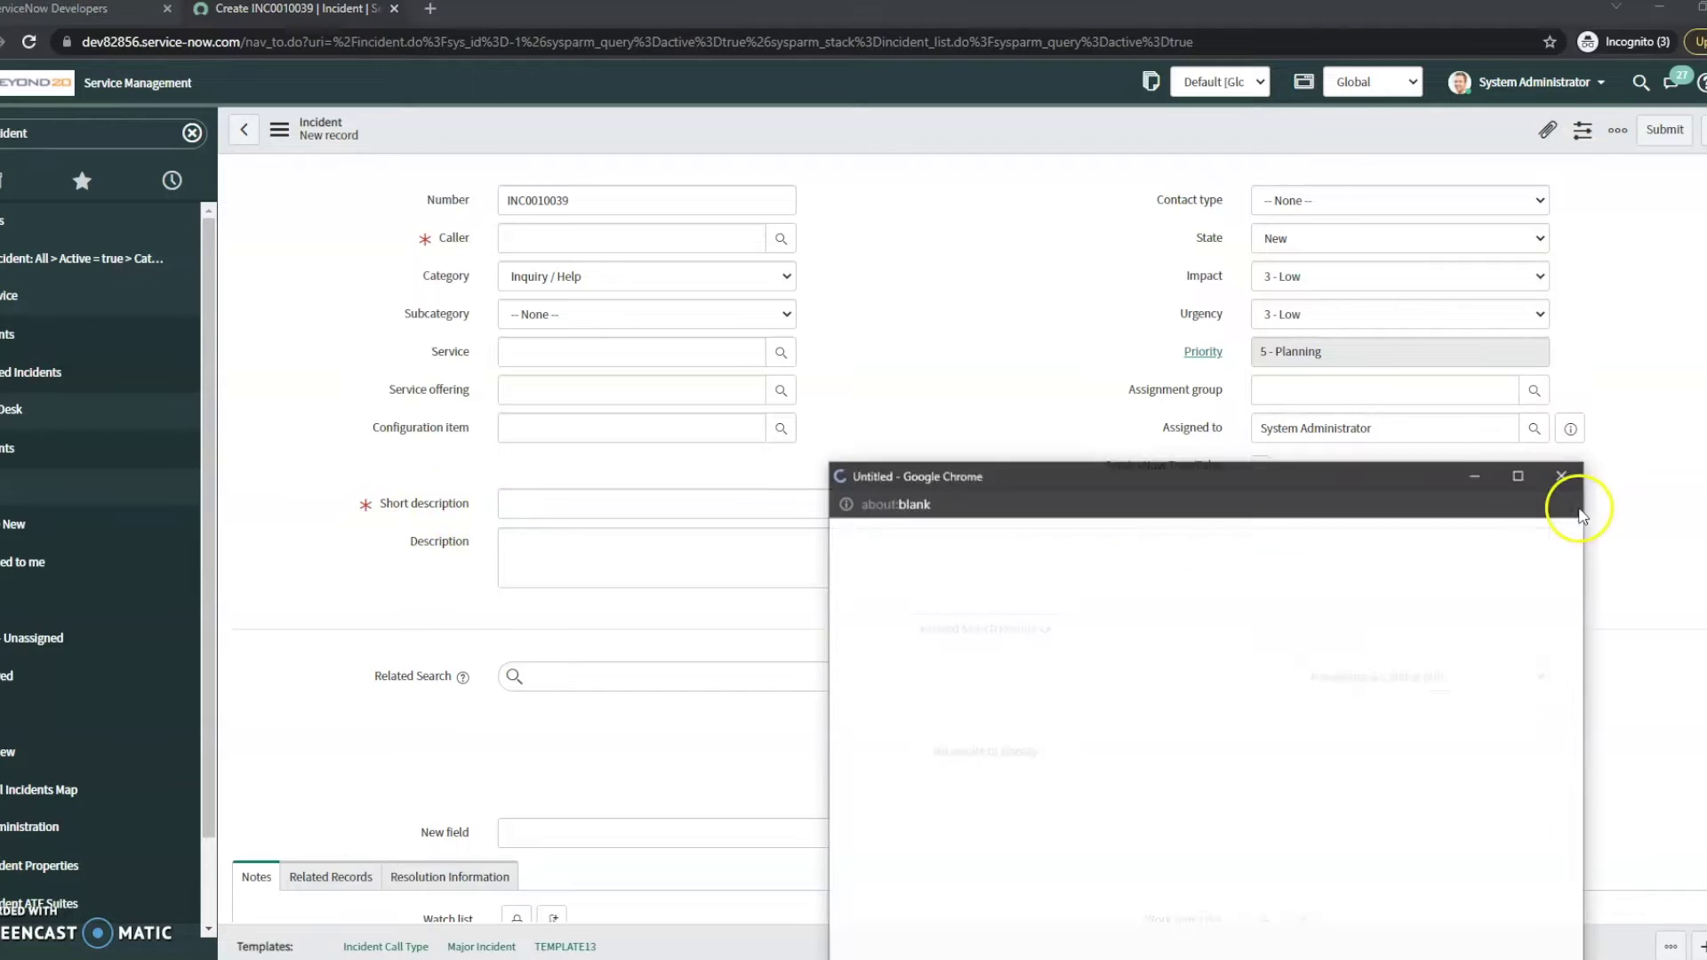
pyautogui.moveTo(1284, 478); pyautogui.dragTo(1291, 316)
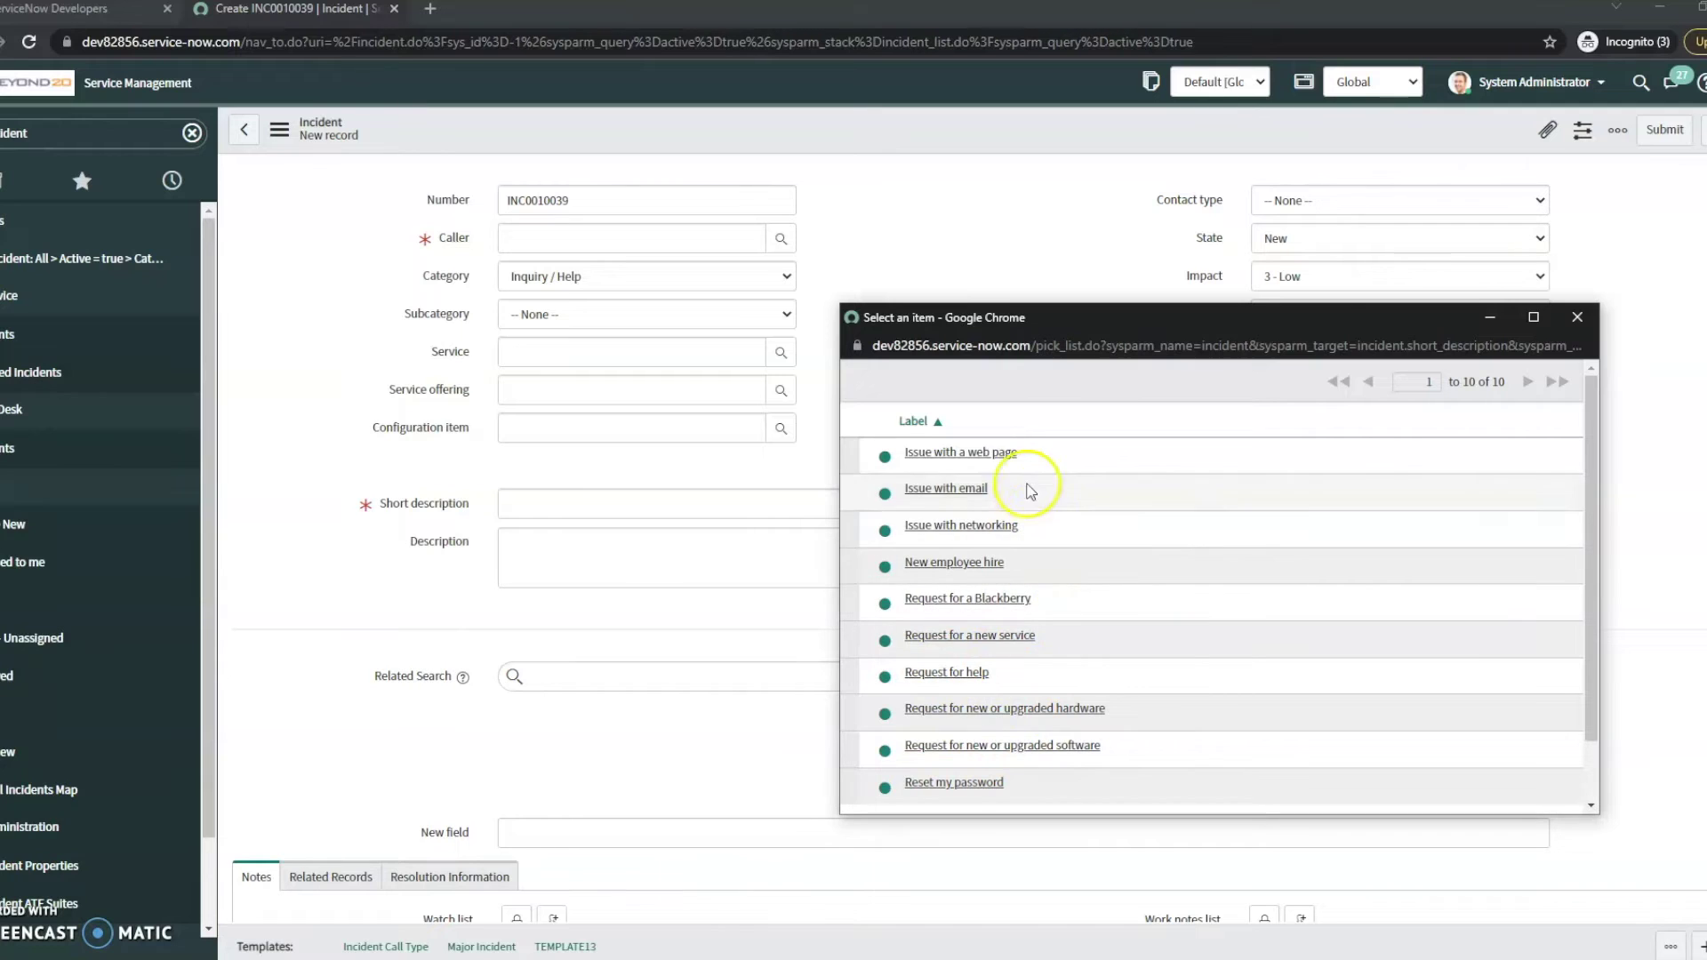
# - Close the suggestions popup and enter 'printer' as the short description to trigger Related Search
pyautogui.click(1577, 315)
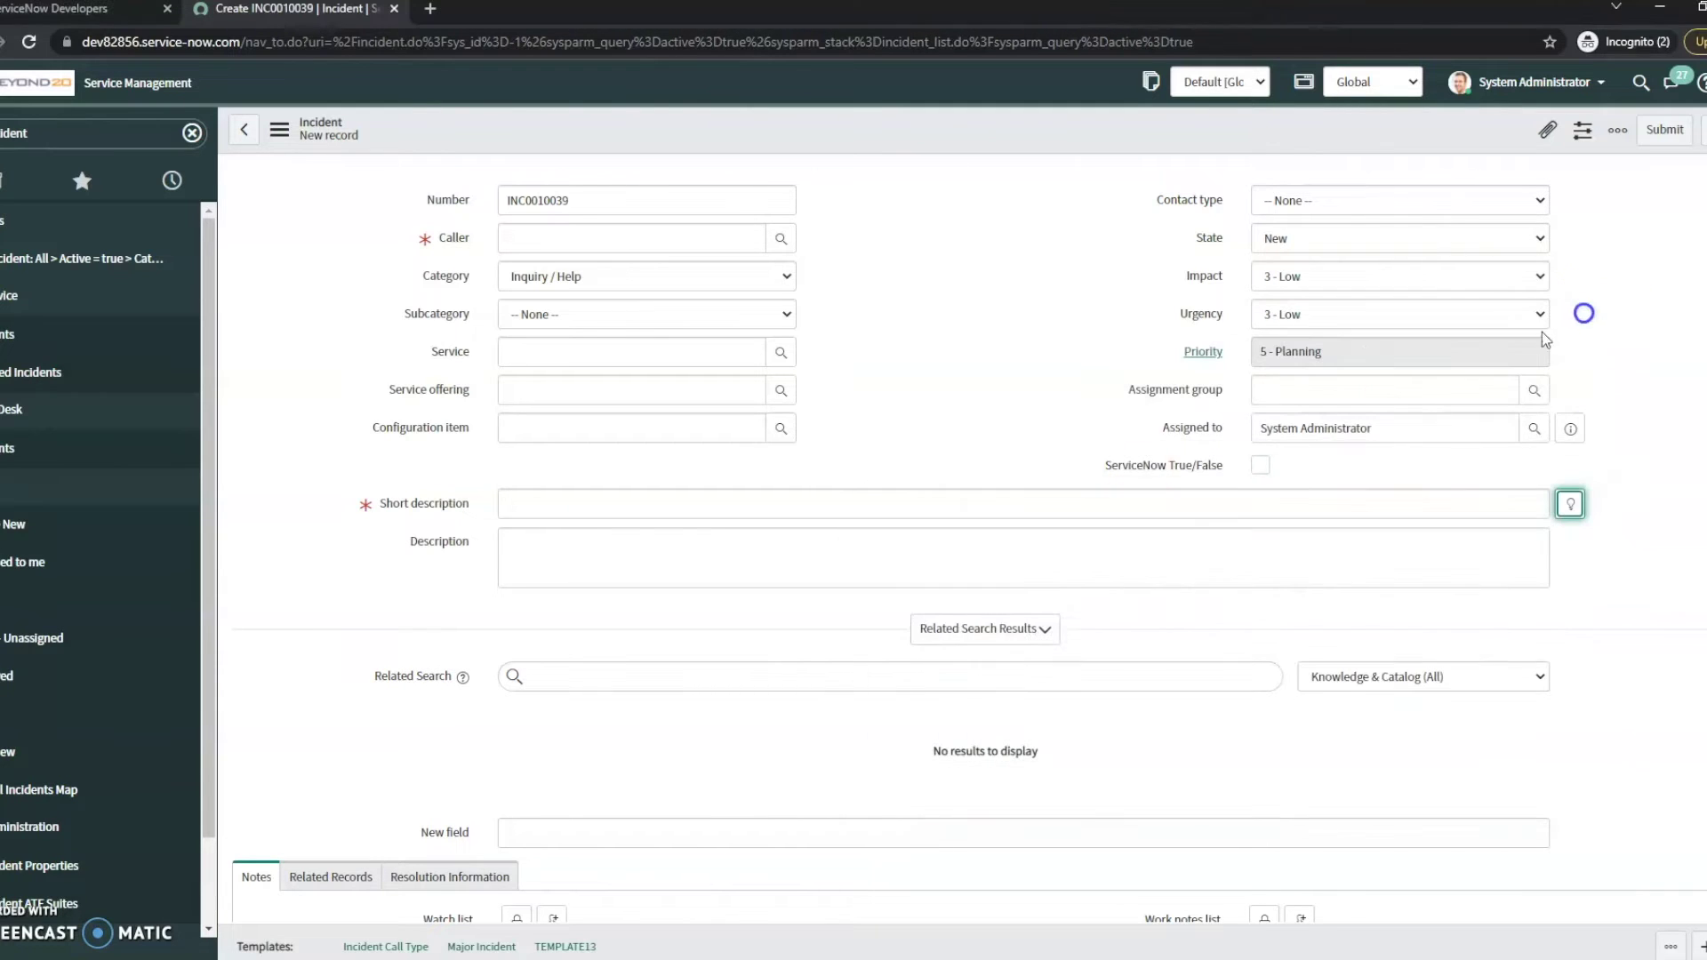
pyautogui.click(515, 506)
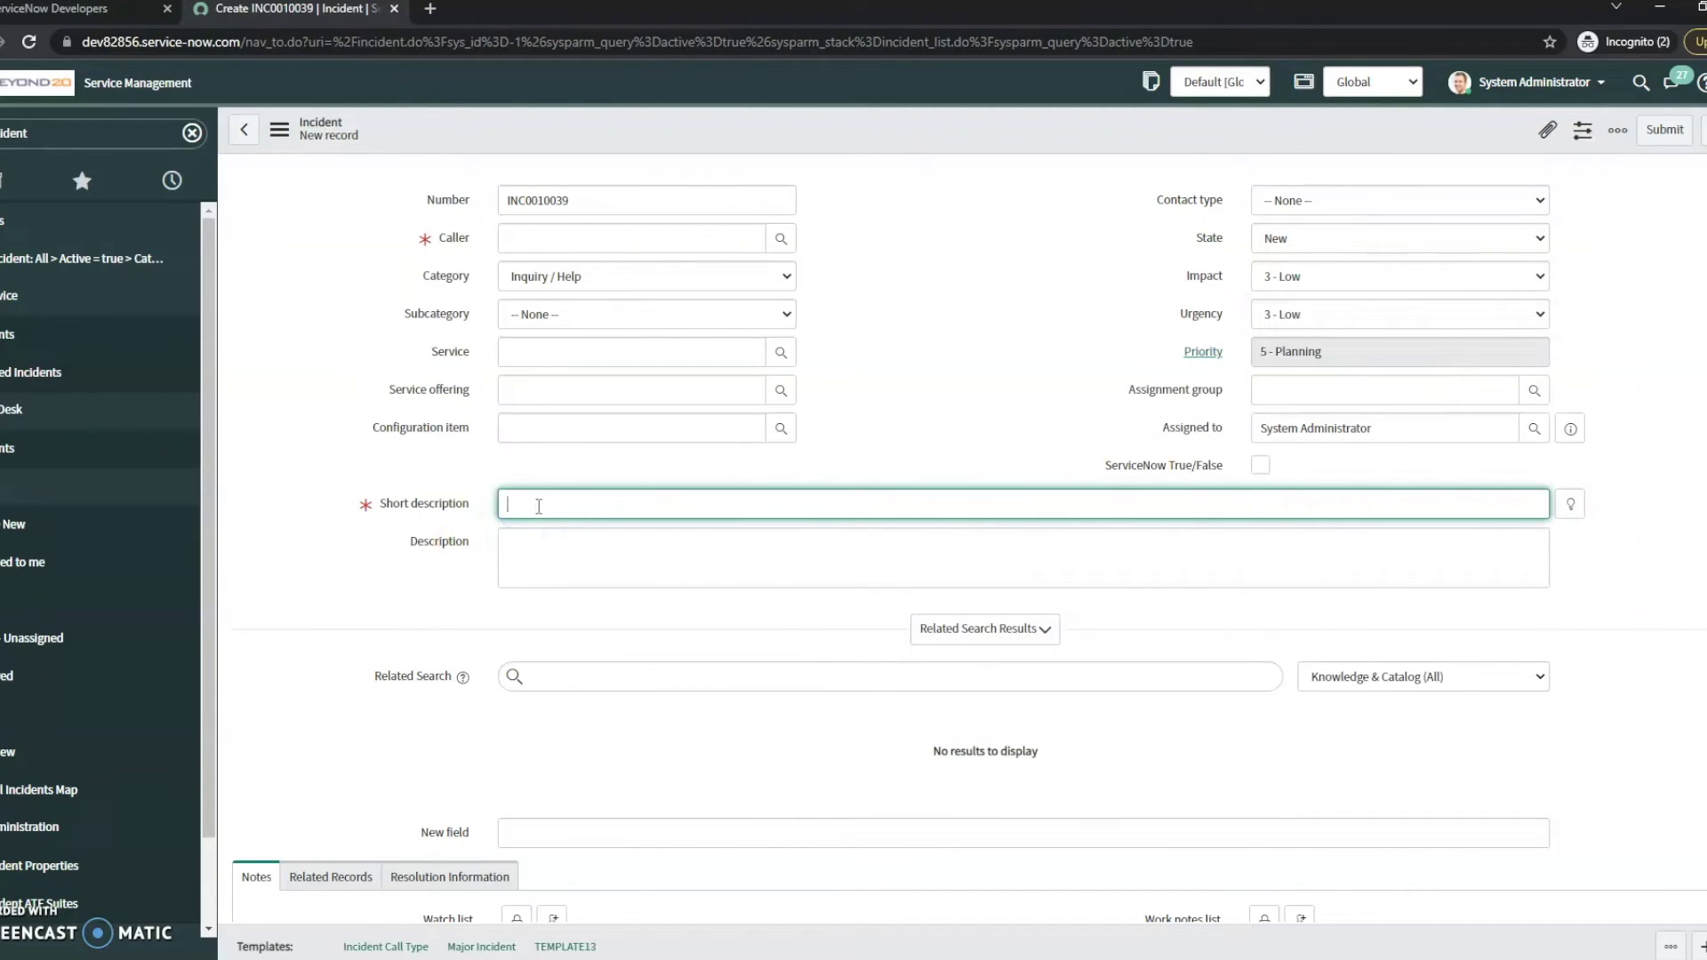
pyautogui.write('printer')
pyautogui.click(546, 539)
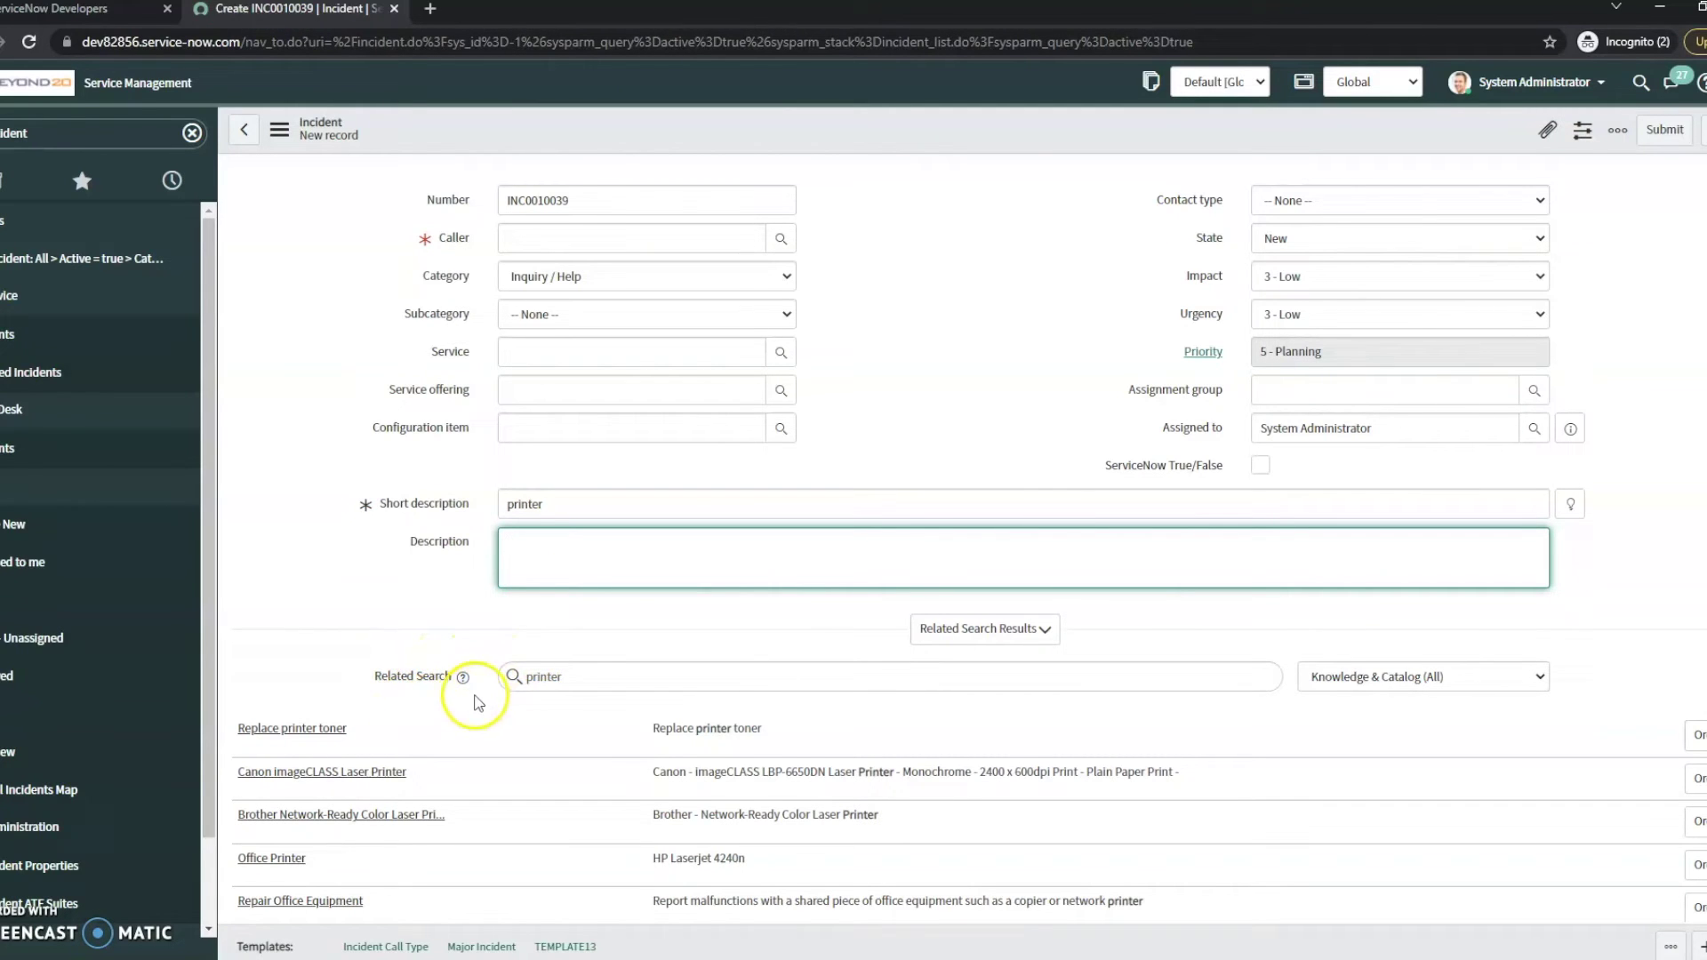
pyautogui.scroll(-2, 655, 663)
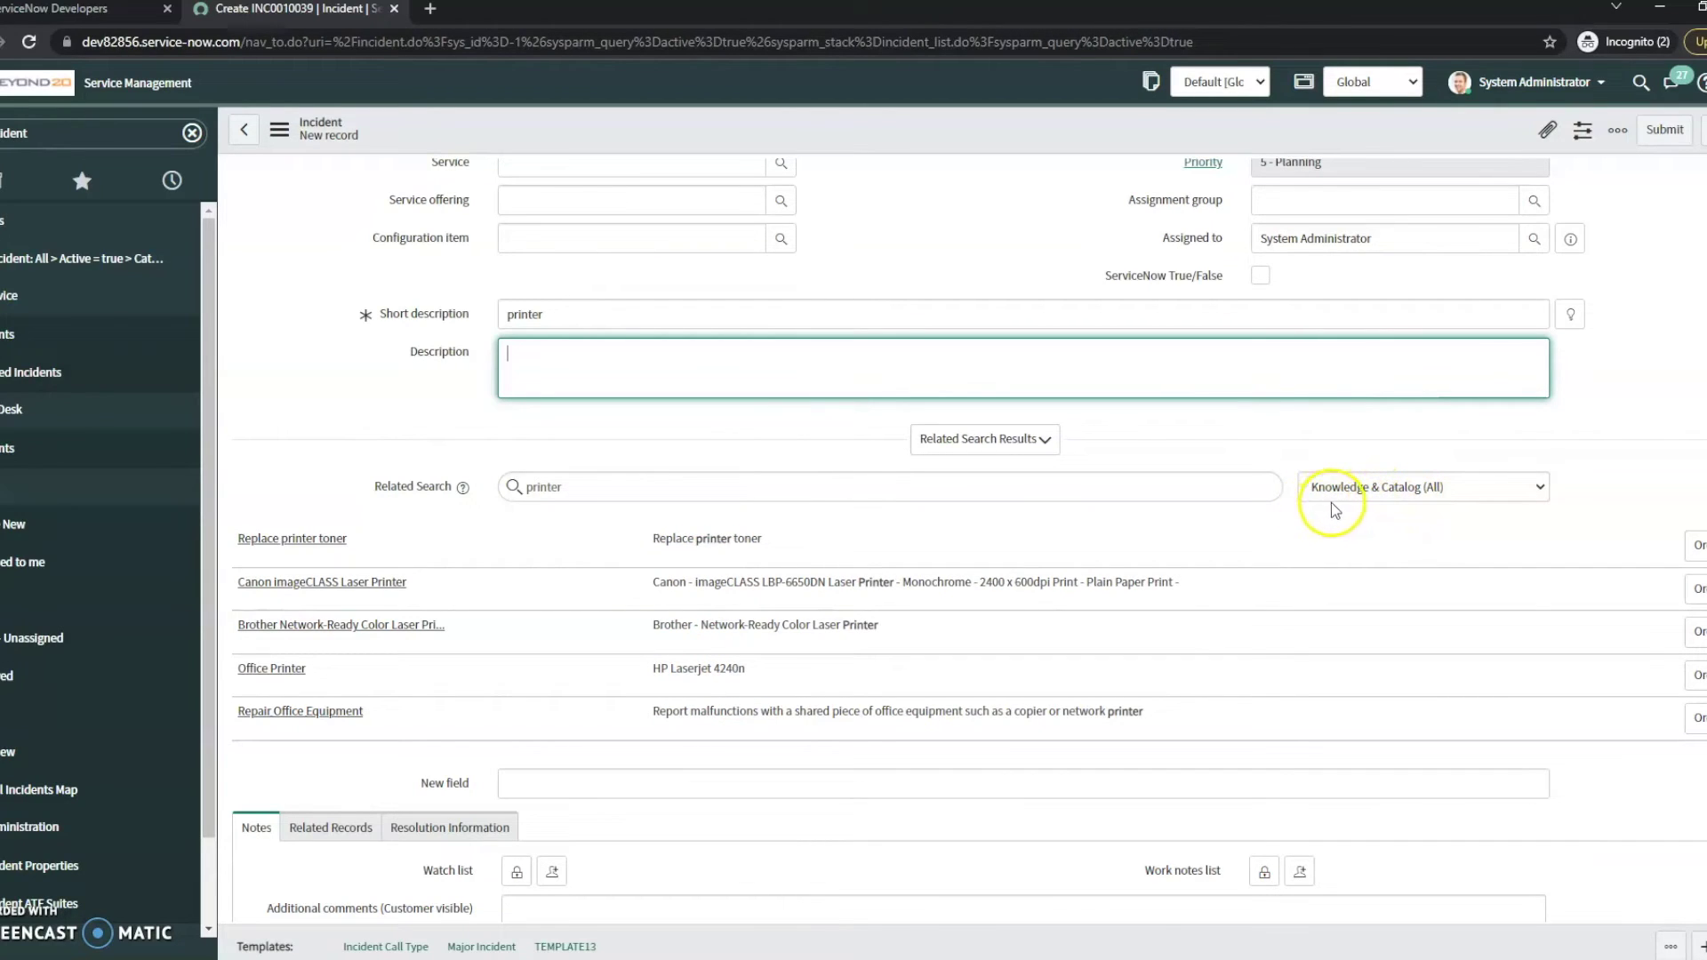
# - Restrict Related Search for 'printer' to Open Outages, which shows no results
pyautogui.click(1428, 490)
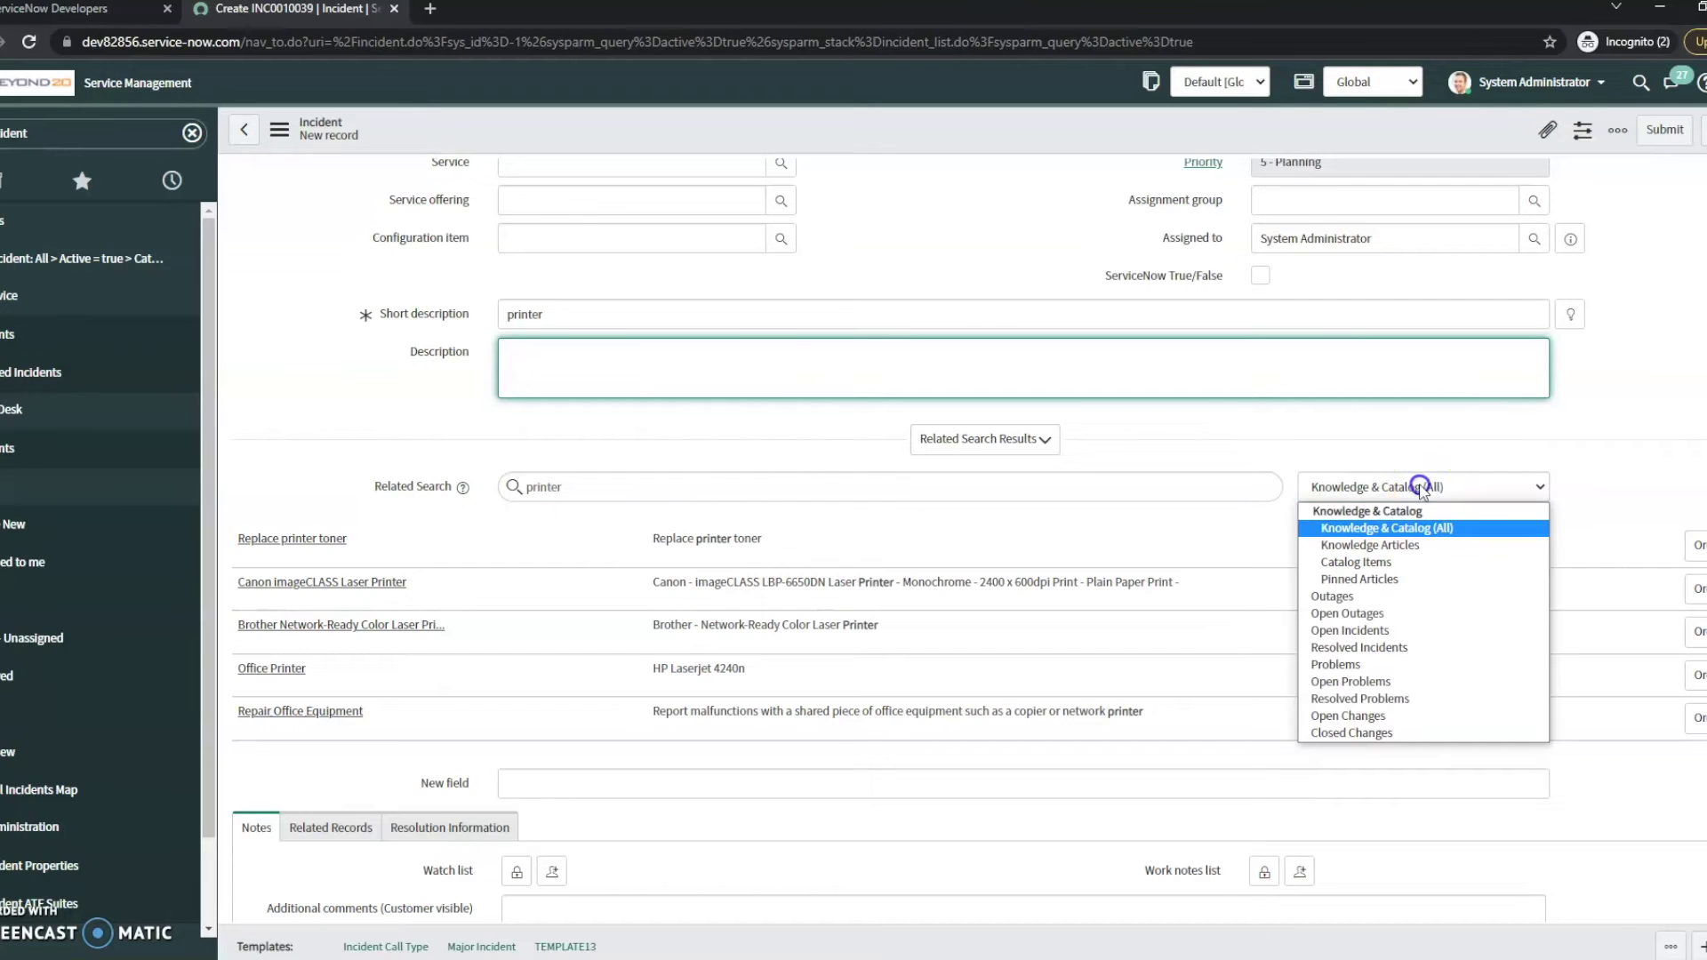
pyautogui.click(1366, 616)
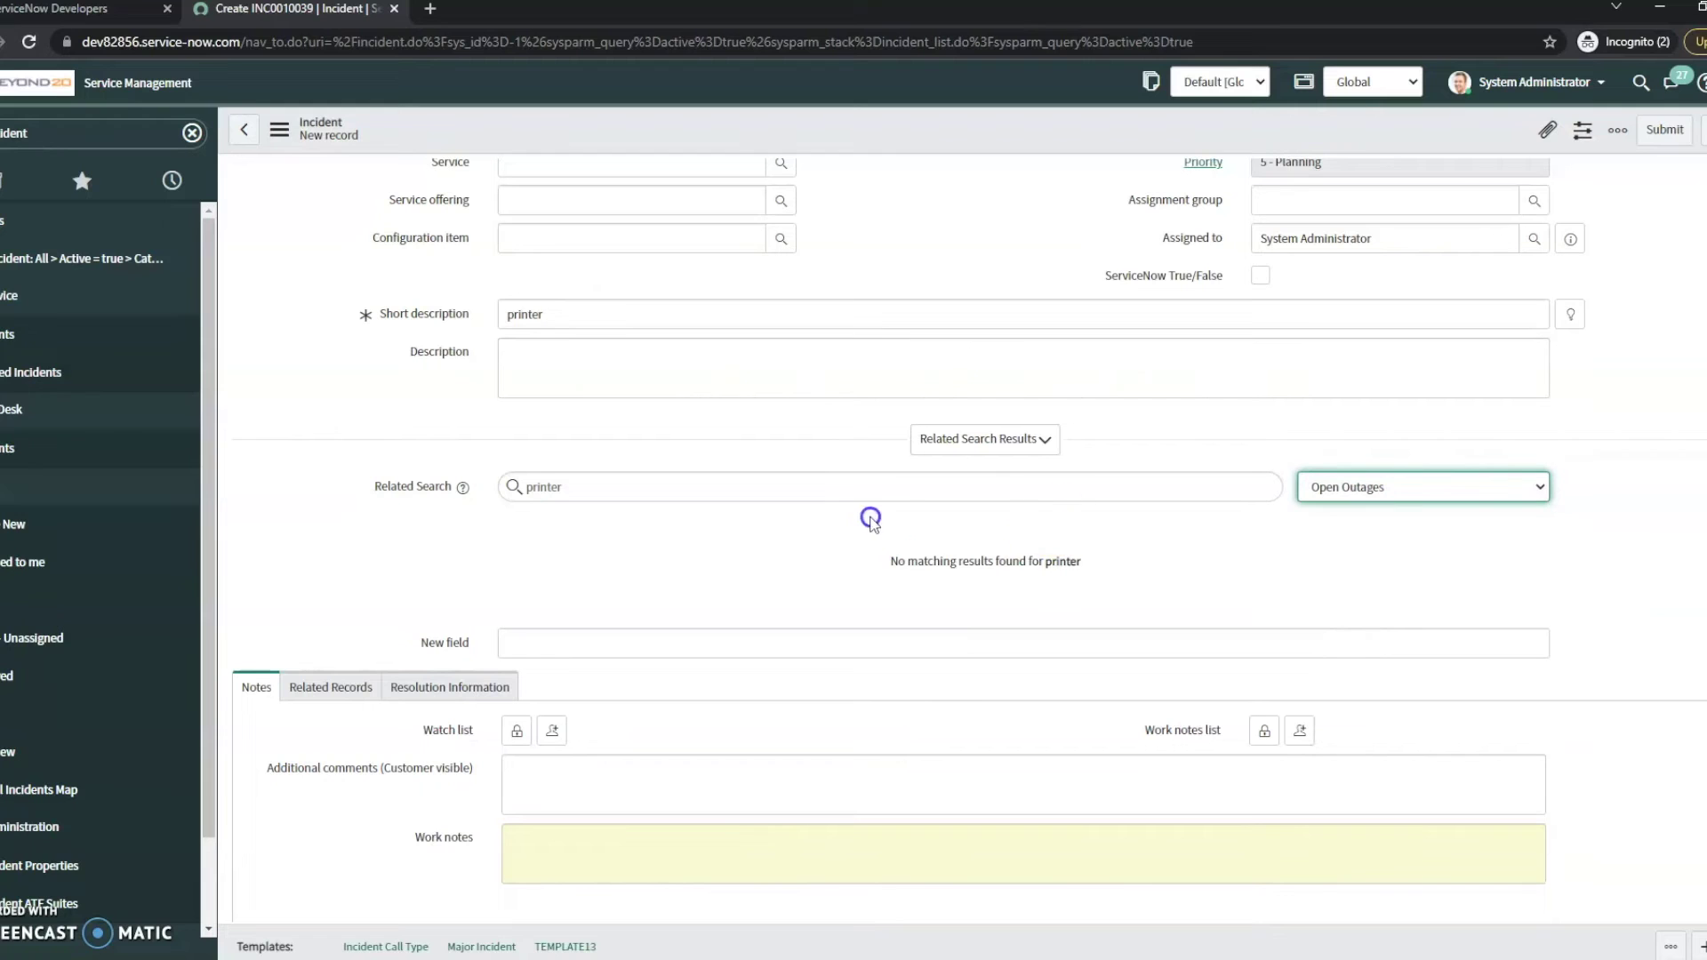
pyautogui.click(1387, 489)
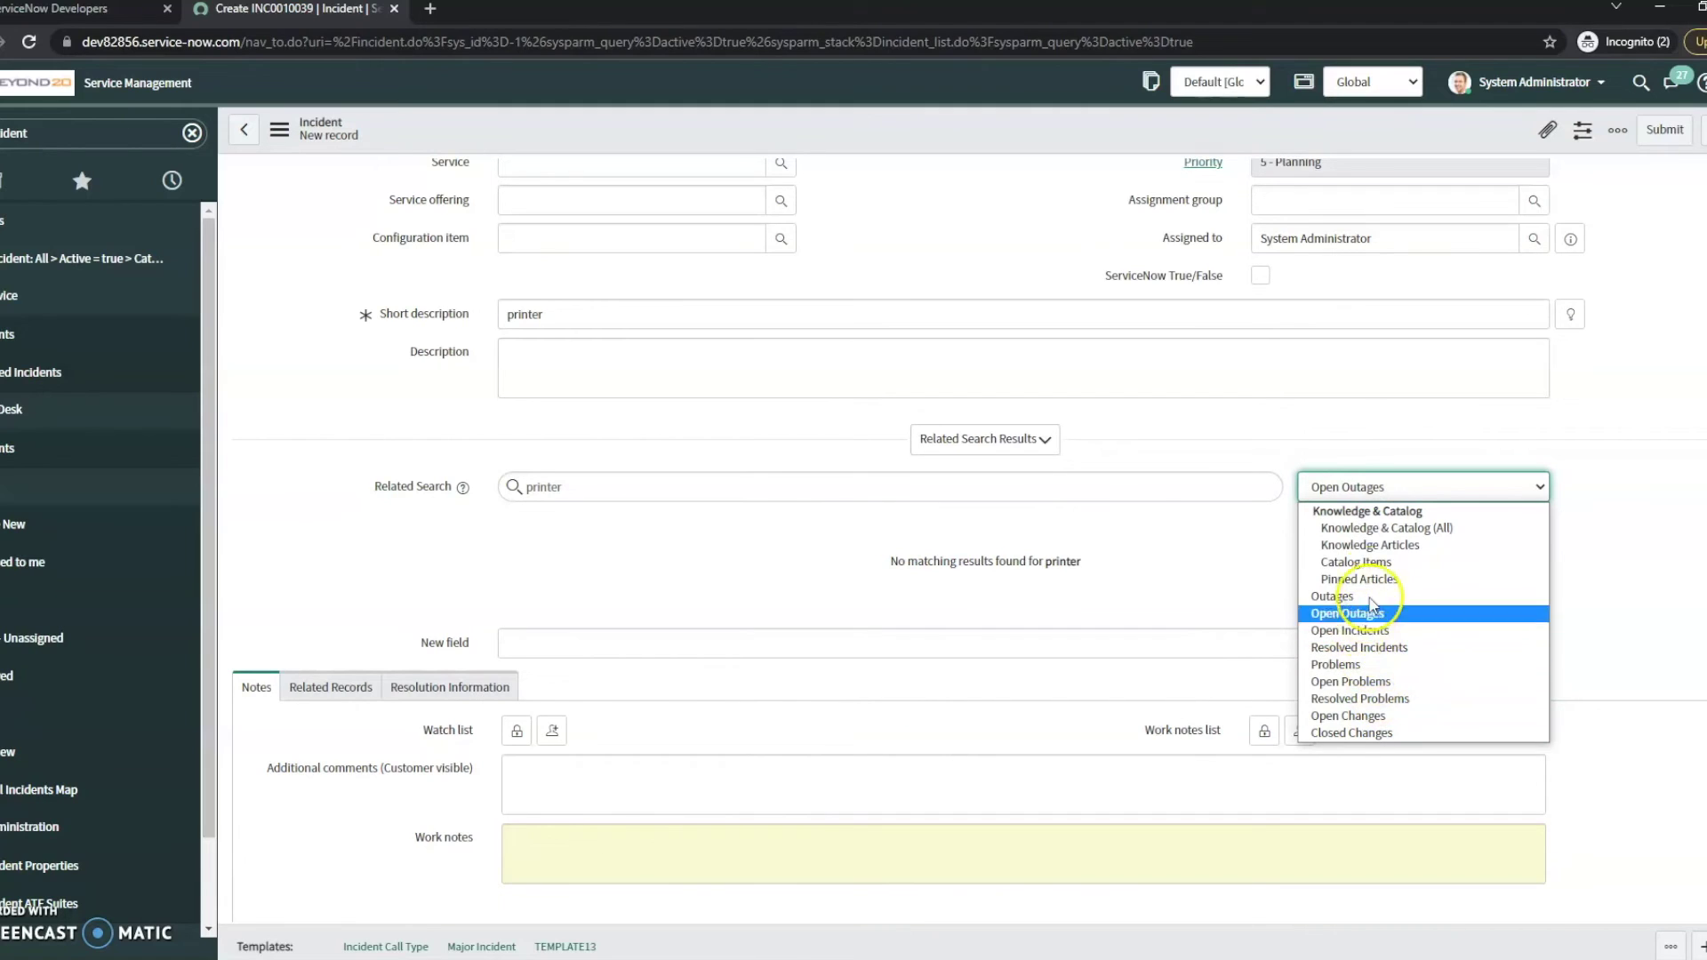
# - Switch the Related Search source back to Knowledge & Catalog (All), restoring five printer results
pyautogui.click(1376, 531)
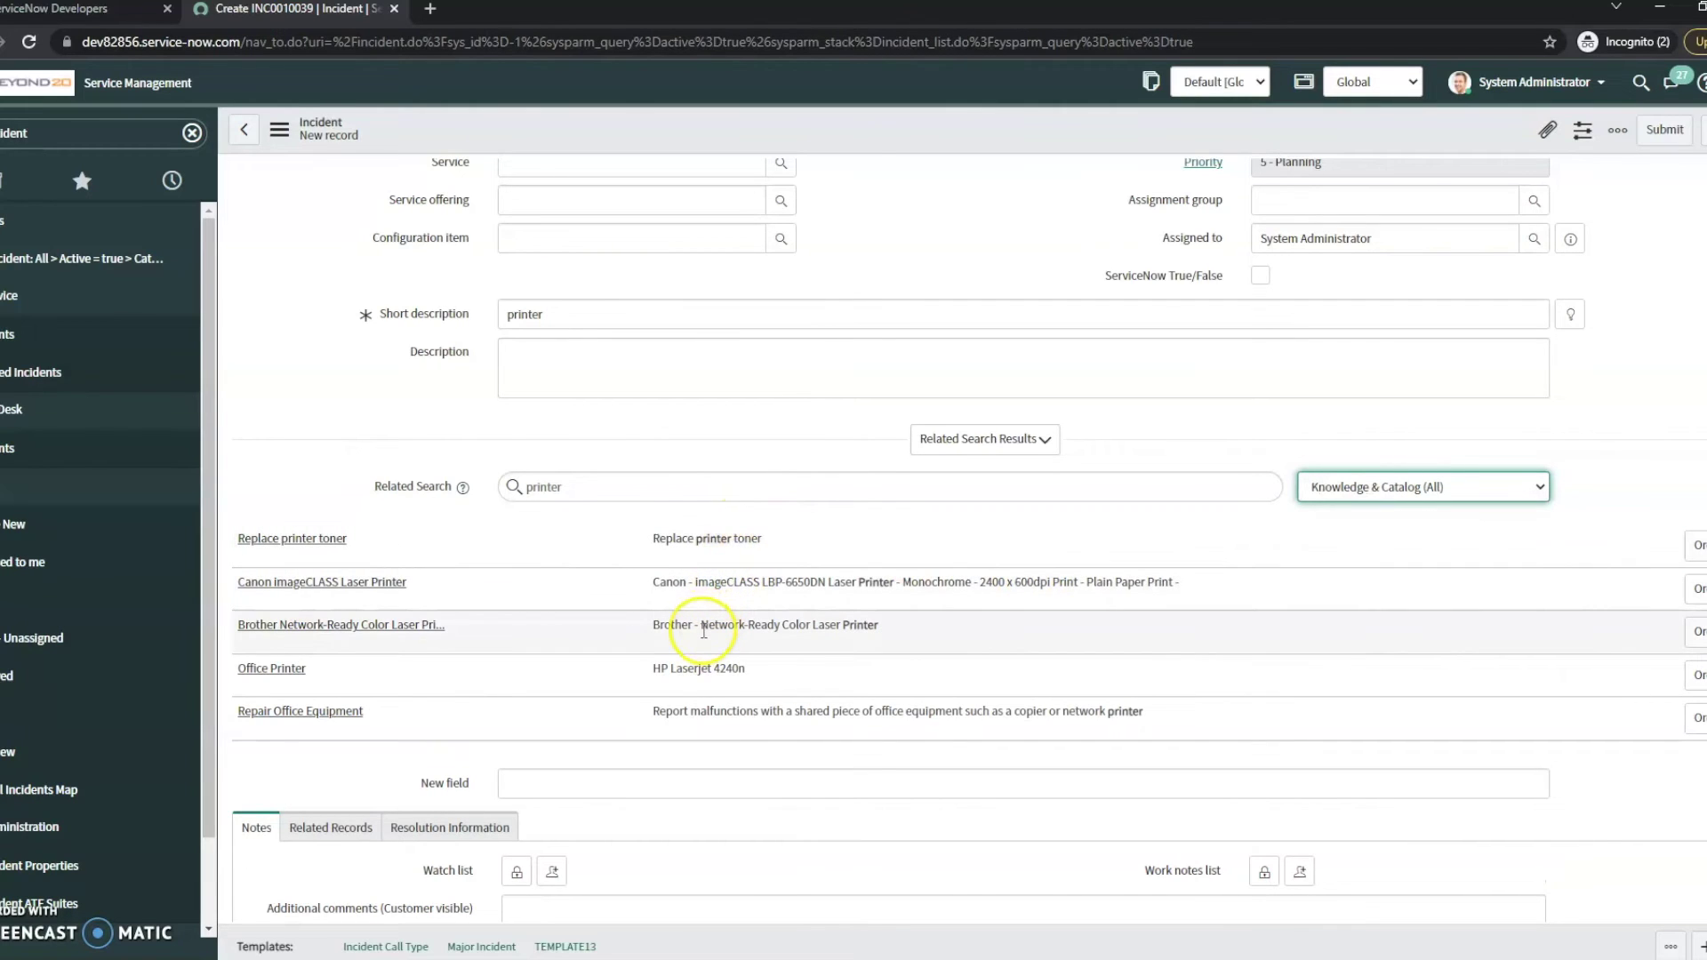